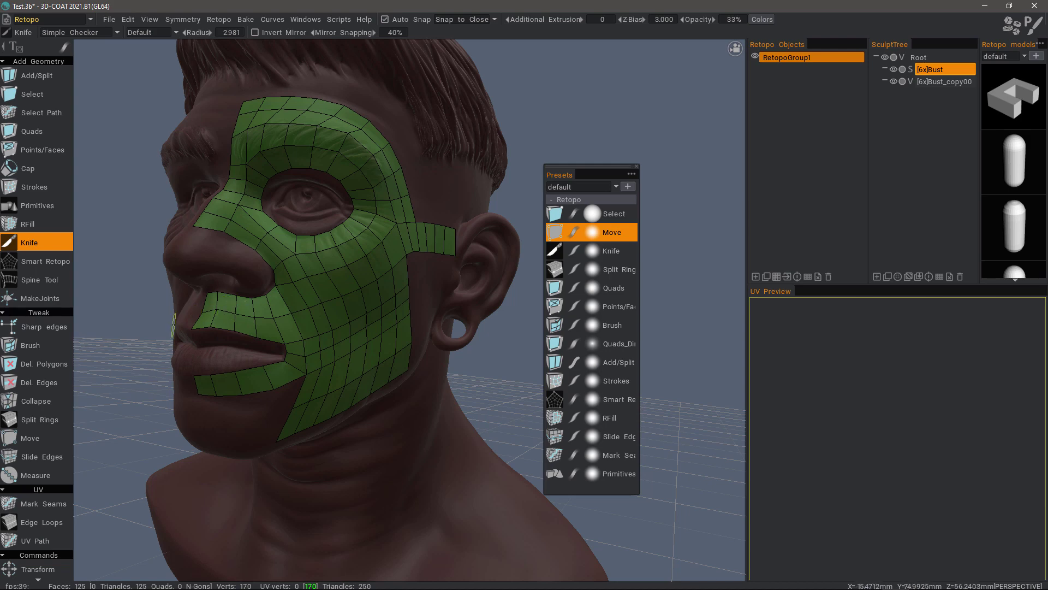
Switch to the Add/Split retopo tool and shrink the brush radius
middle_drag(238, 318, 330, 311)
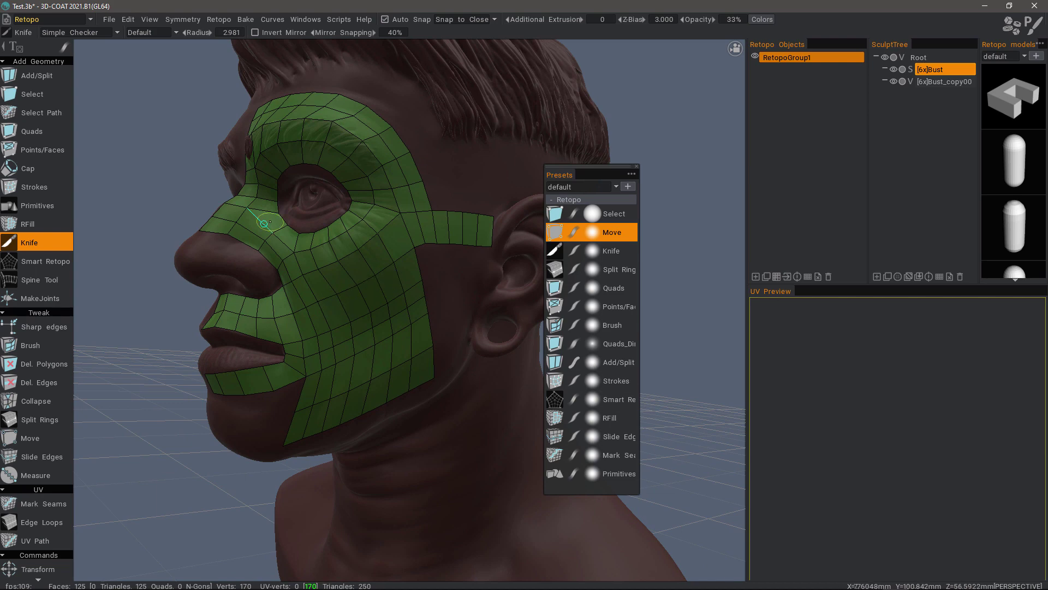
click(47, 75)
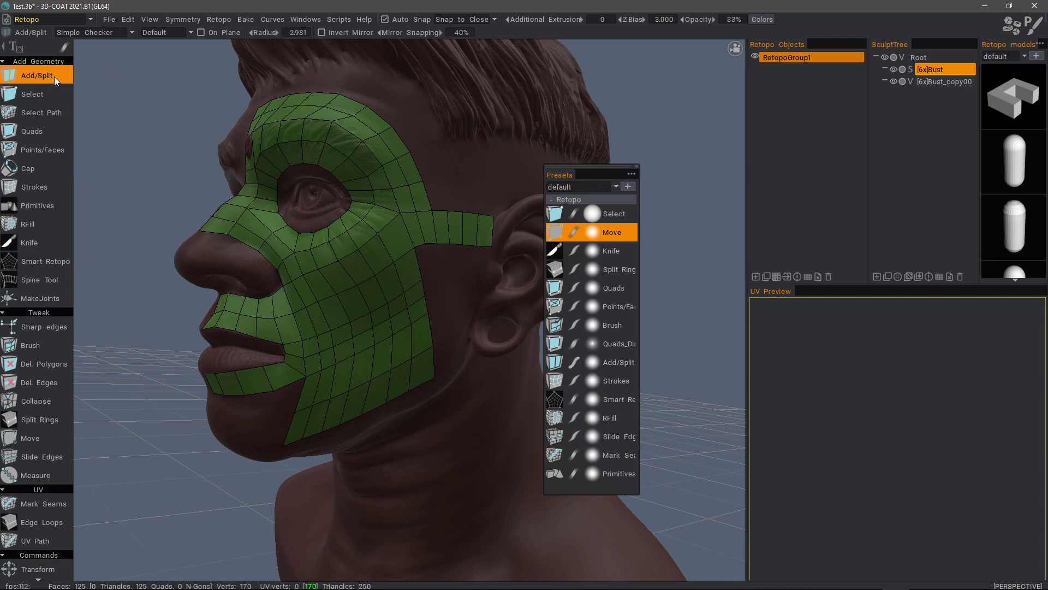
middle_drag(421, 276, 427, 260)
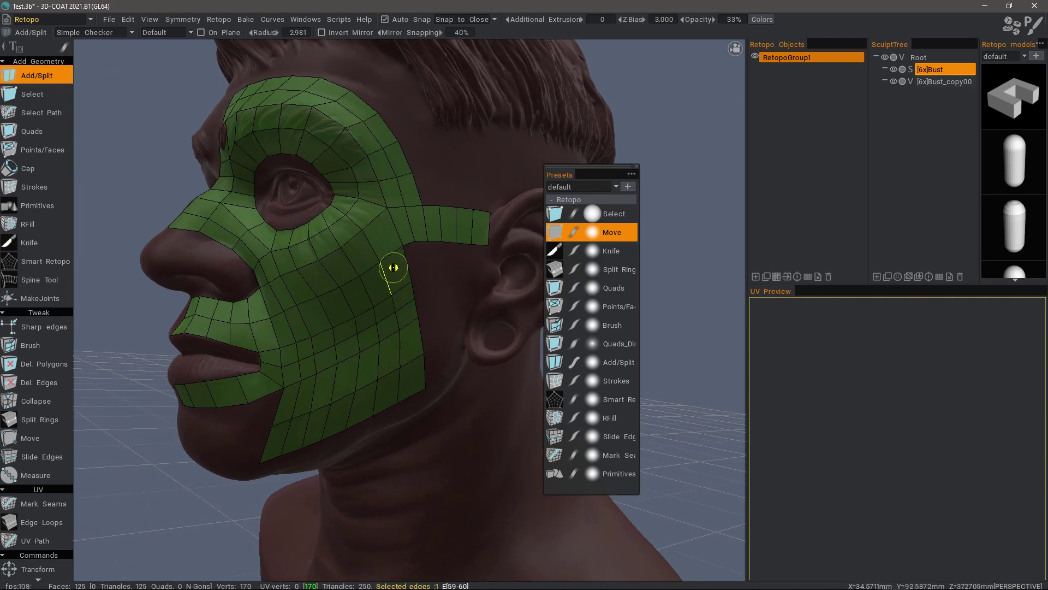
key(bracketleft)
key(bracketleft)
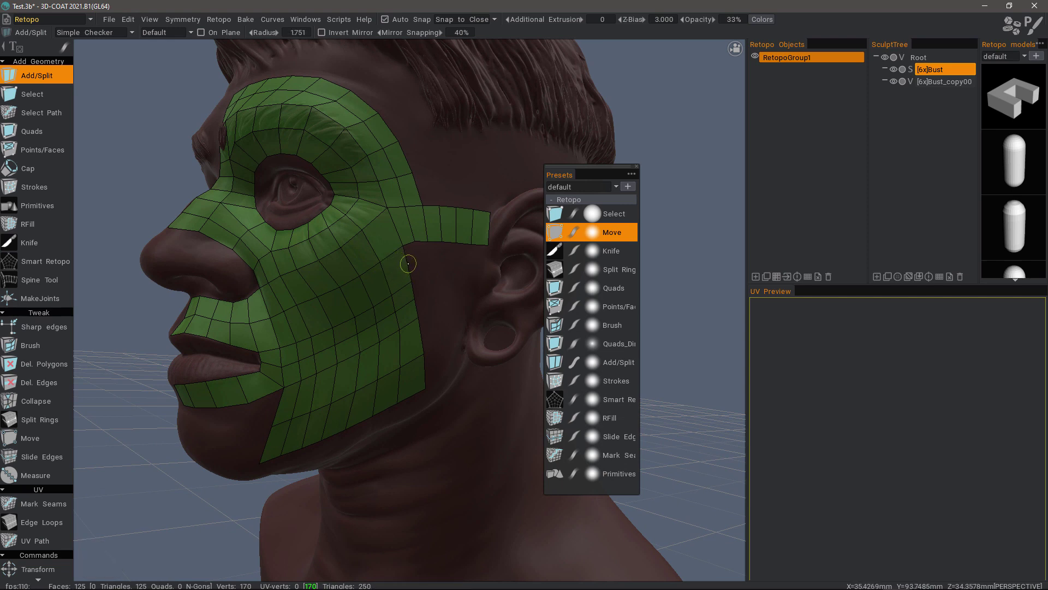
Place a trial vertex on the cheek, then cancel and undo it
click(368, 292)
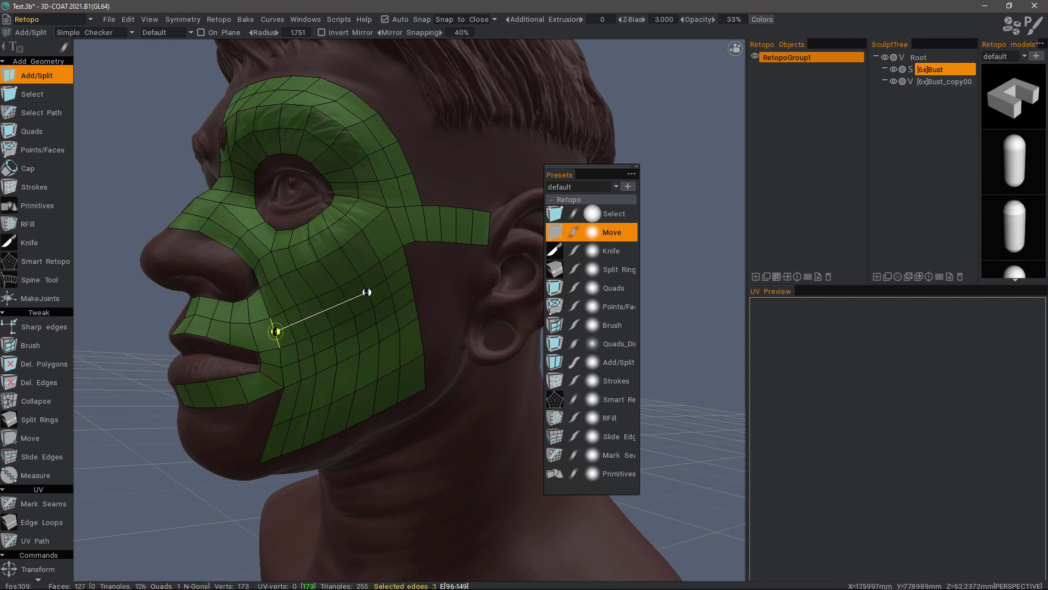
key(Escape)
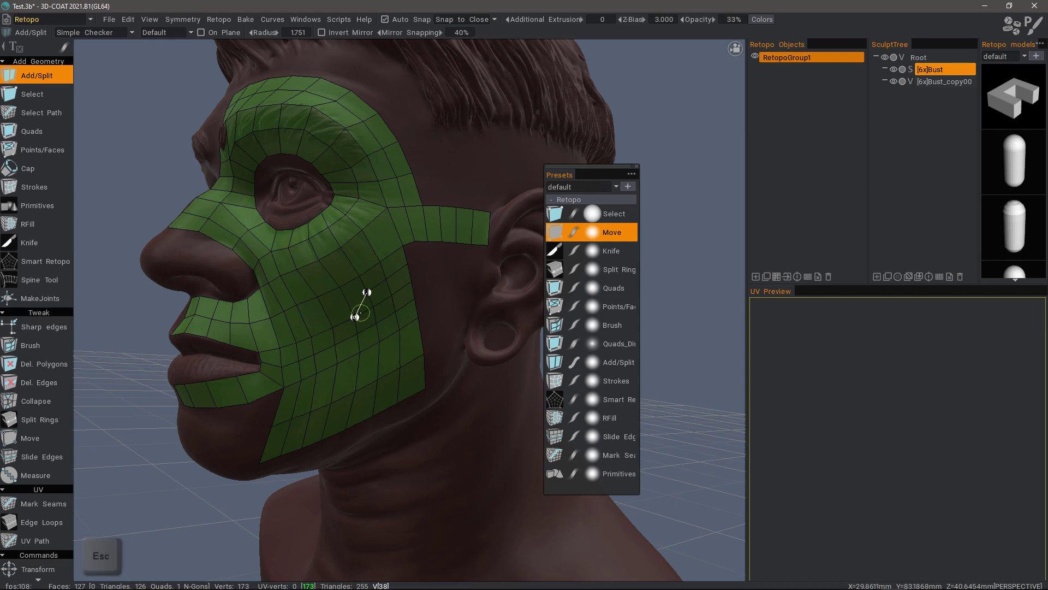
key(ctrl+z)
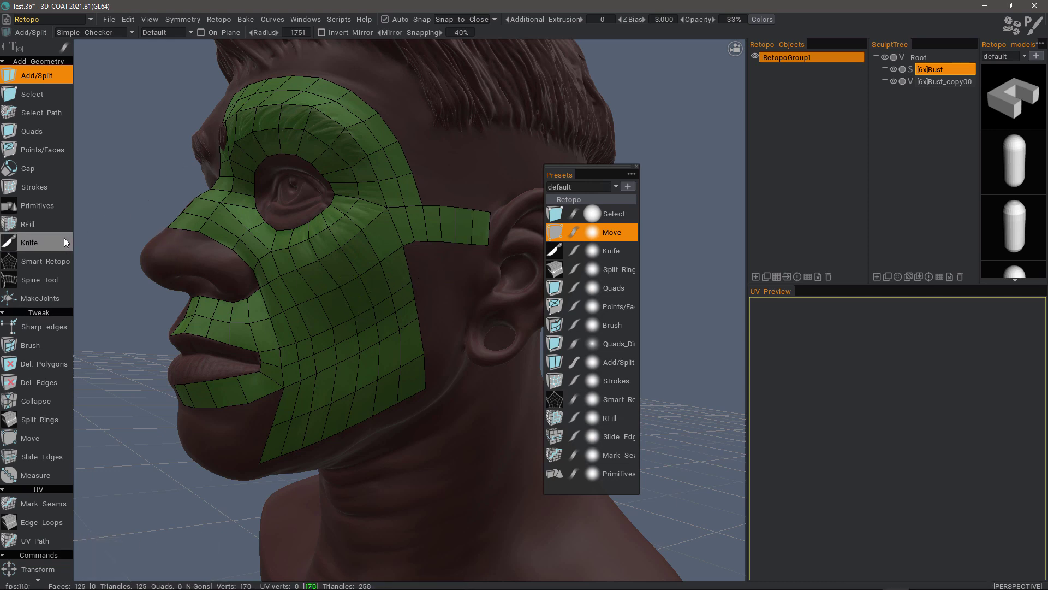
Use the Knife to cut a line across the cheek from the ear side toward the mouth
click(42, 244)
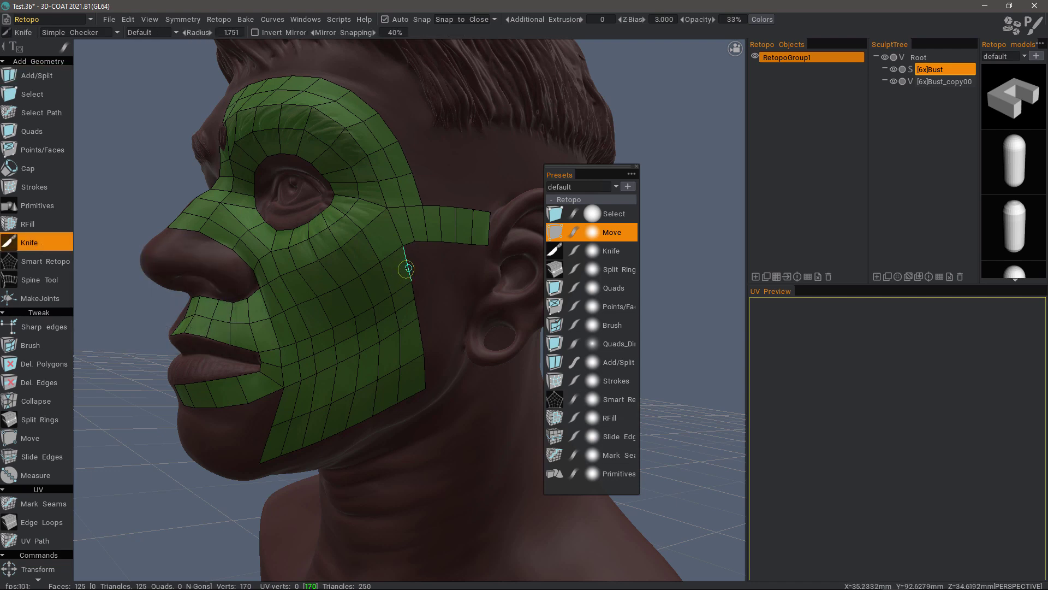
drag(406, 262, 277, 331)
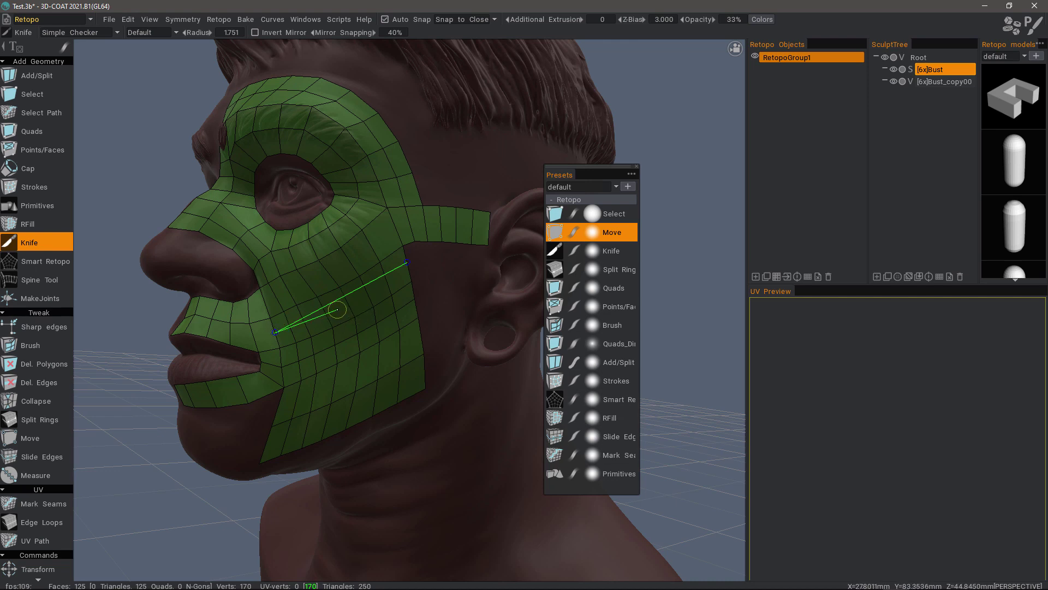
key(Escape)
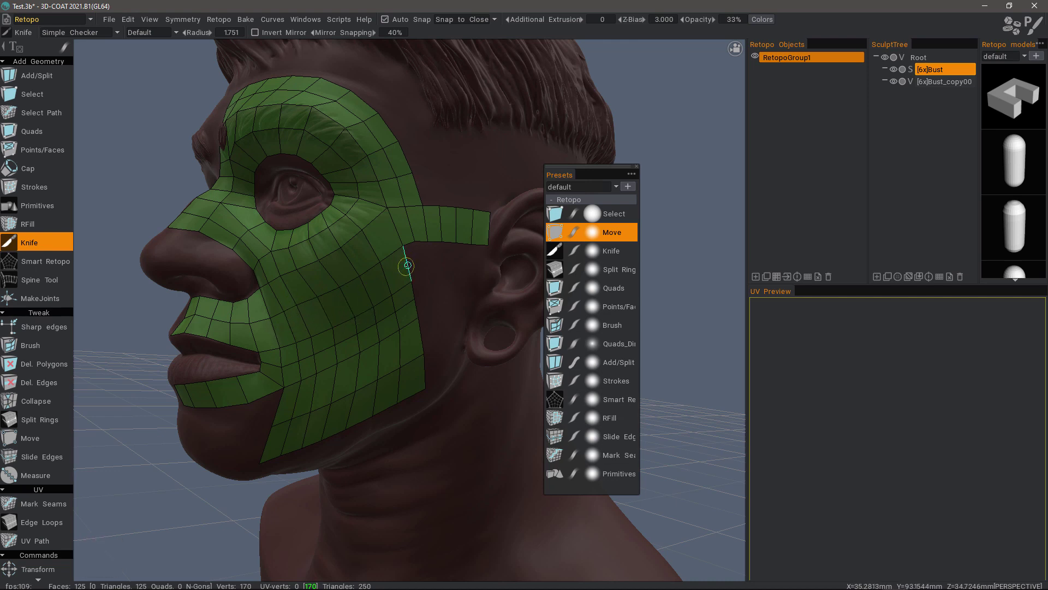
drag(407, 266, 305, 321)
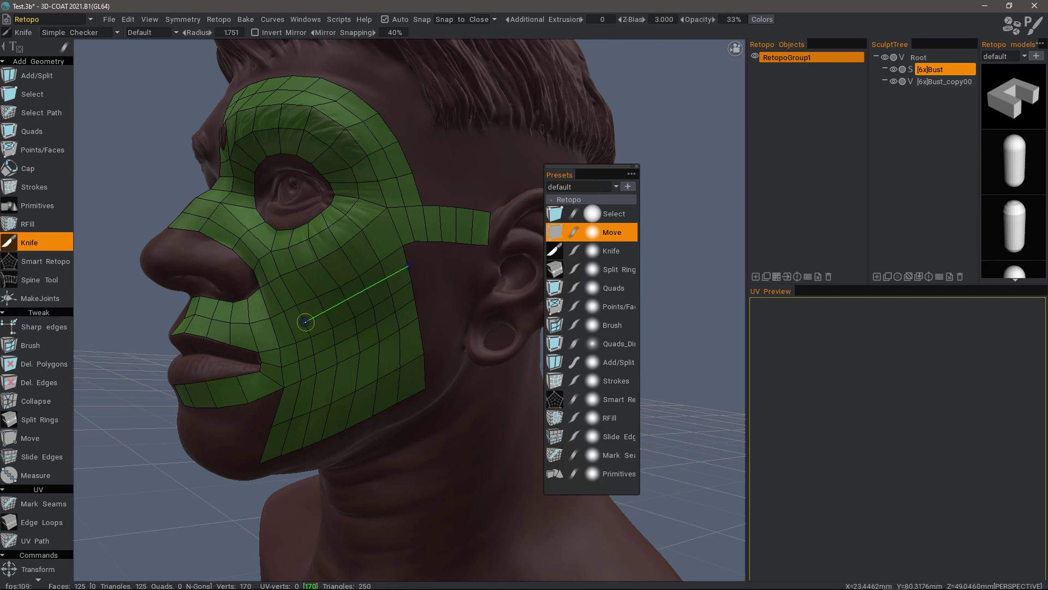
key(Return)
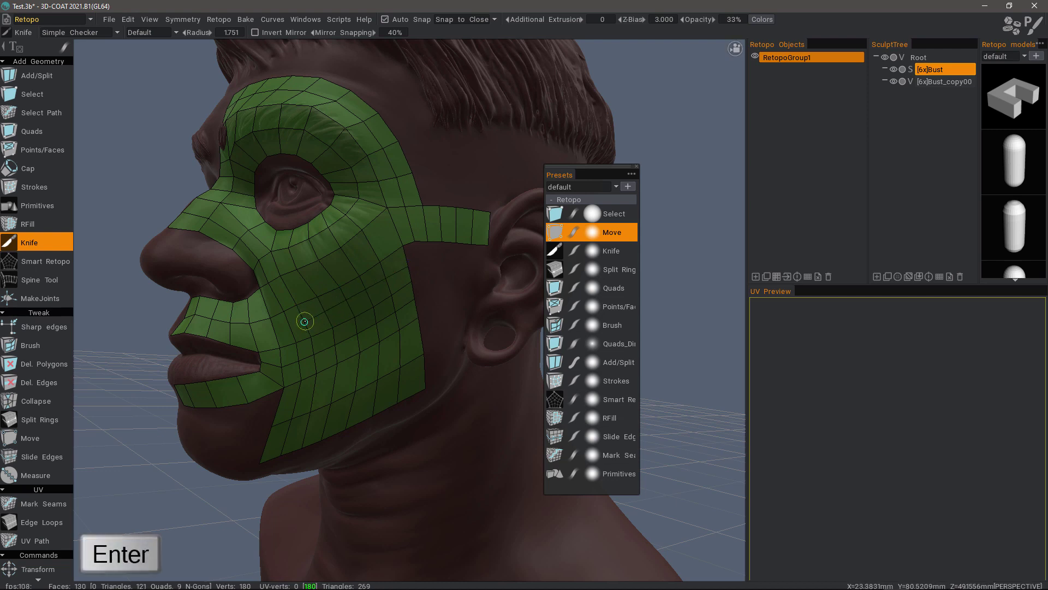
Add short knife cuts from the mouth corner toward the upper lip
drag(304, 322, 275, 330)
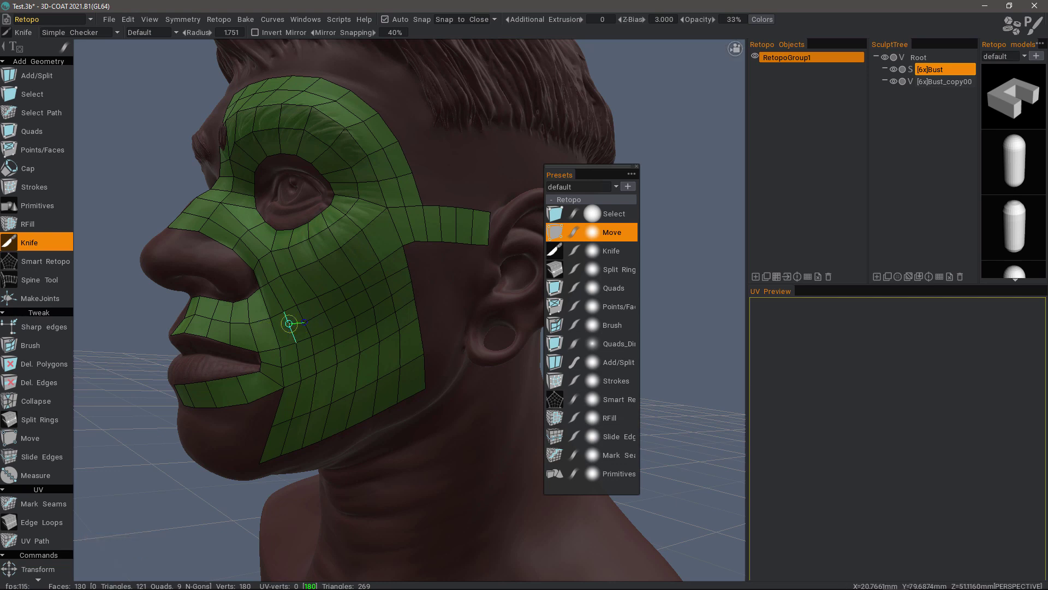
key(Return)
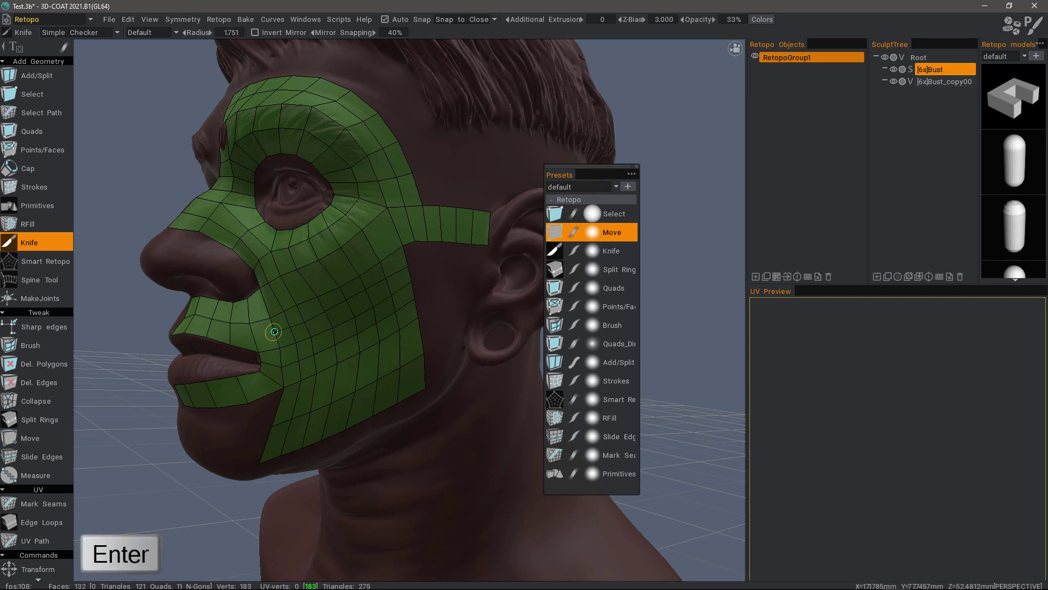
drag(274, 332, 255, 336)
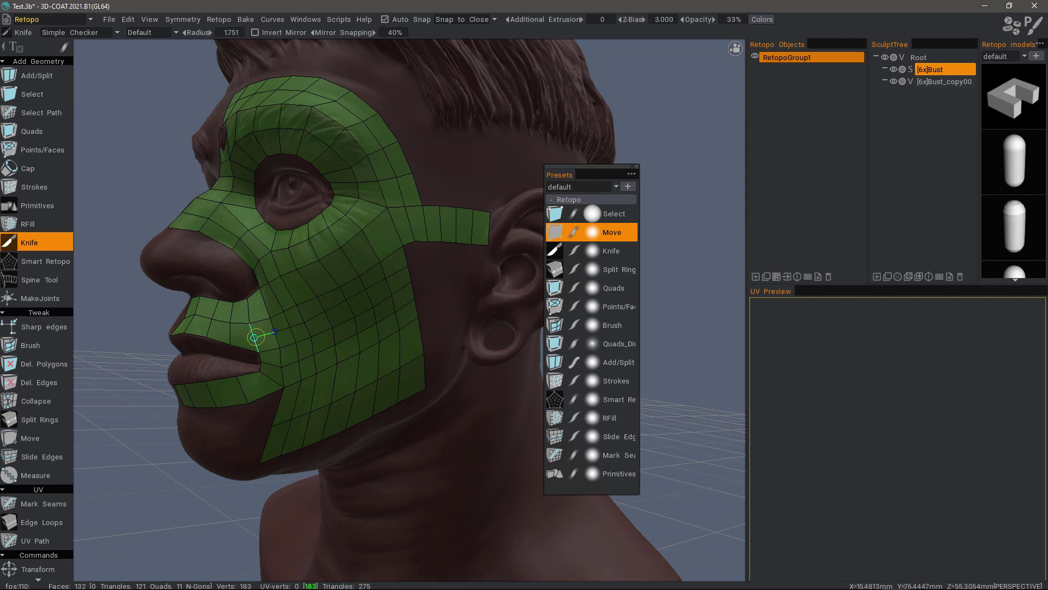
key(Return)
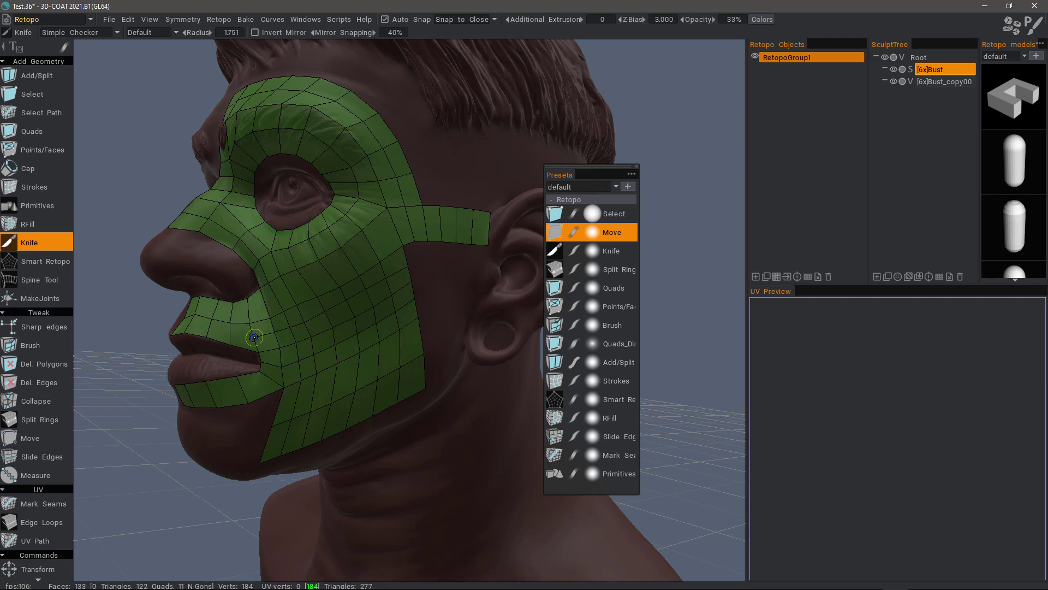
drag(254, 337, 190, 323)
key(Return)
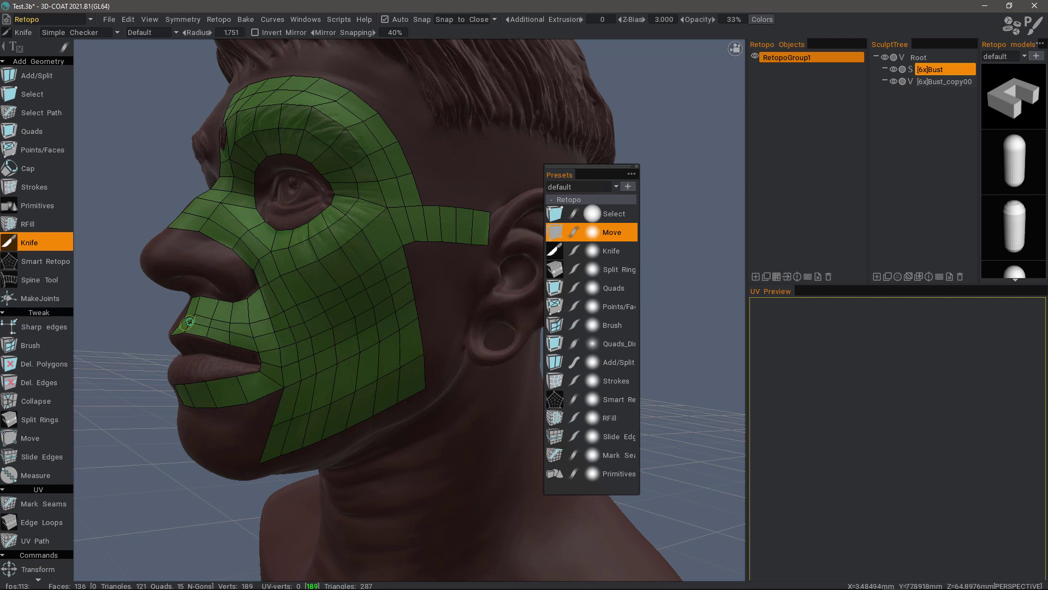
key(KP_1)
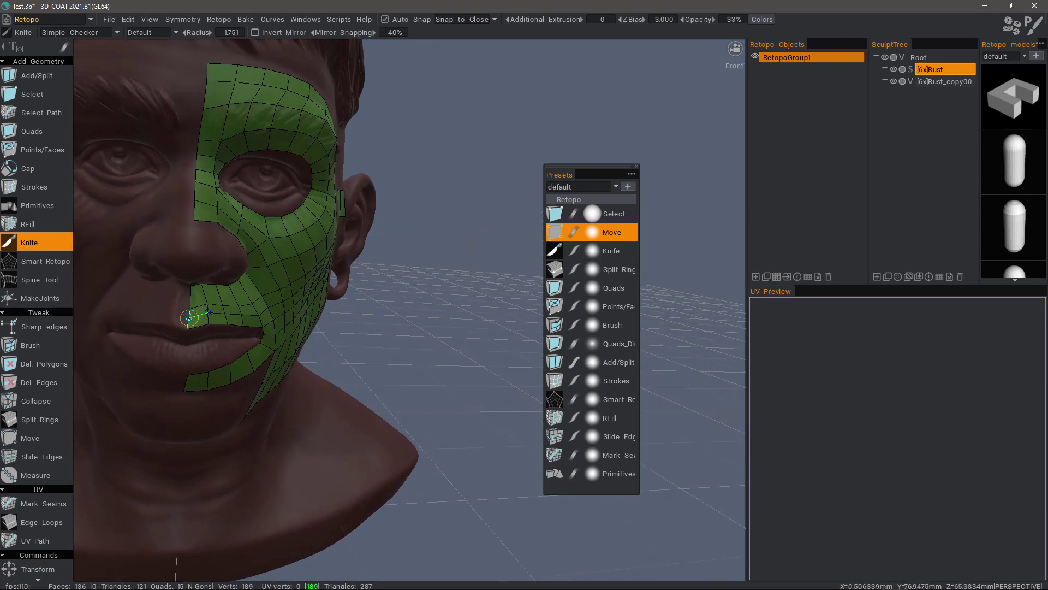
key(Return)
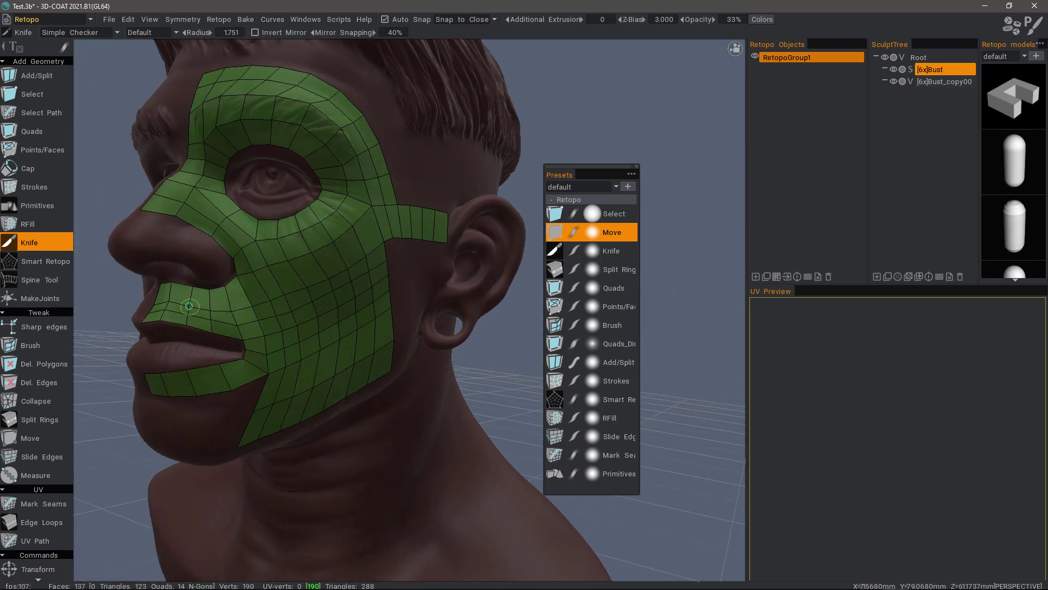
Knife a long cut across the lower cheek and cancel a stray back-edge cut
alt+drag(189, 306, 231, 264)
alt+drag(300, 241, 344, 338)
mouse_move(344, 338)
mouse_down()
mouse_move(346, 310)
mouse_move(329, 323)
mouse_move(385, 306)
mouse_move(237, 348)
mouse_up()
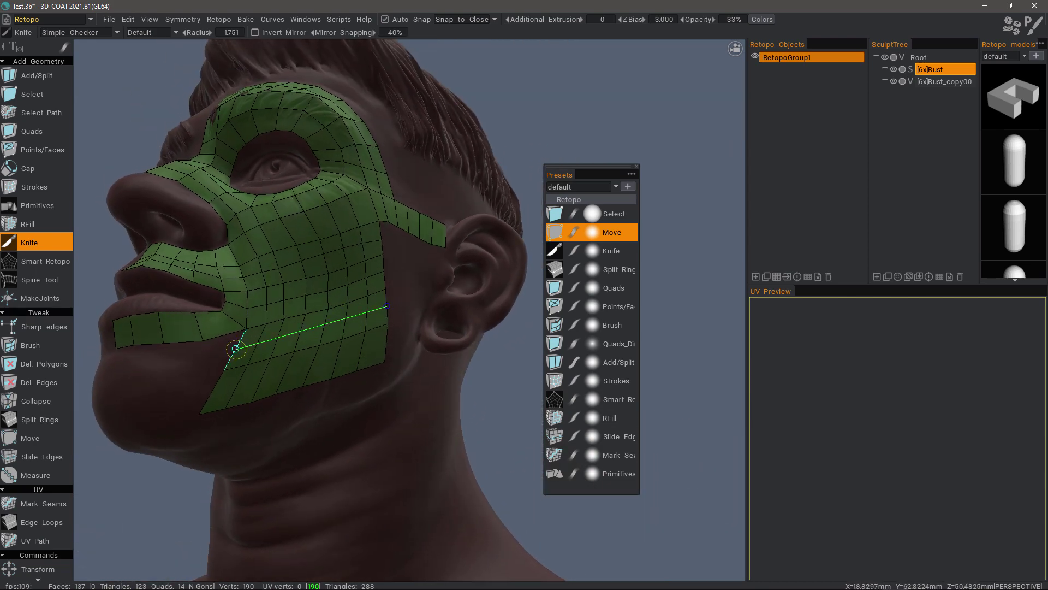
key(Return)
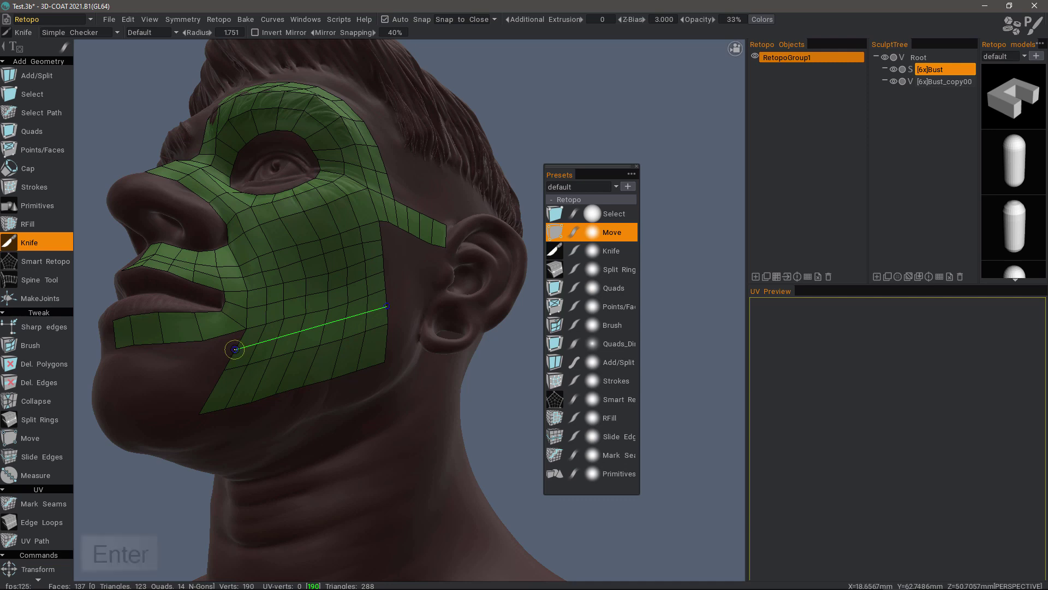
alt+drag(204, 351, 100, 496)
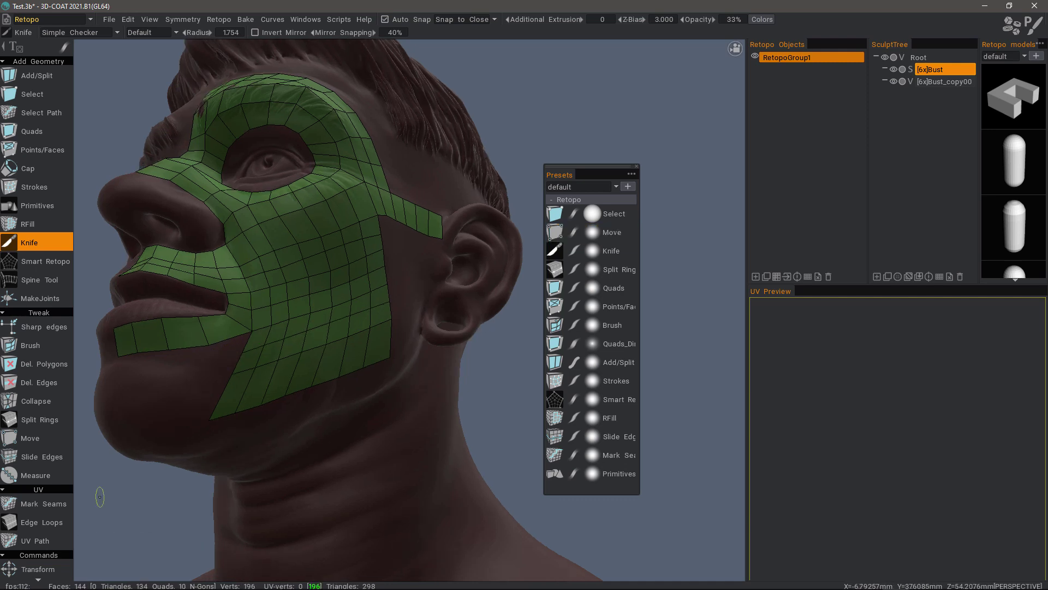
drag(391, 319, 390, 344)
key(Escape)
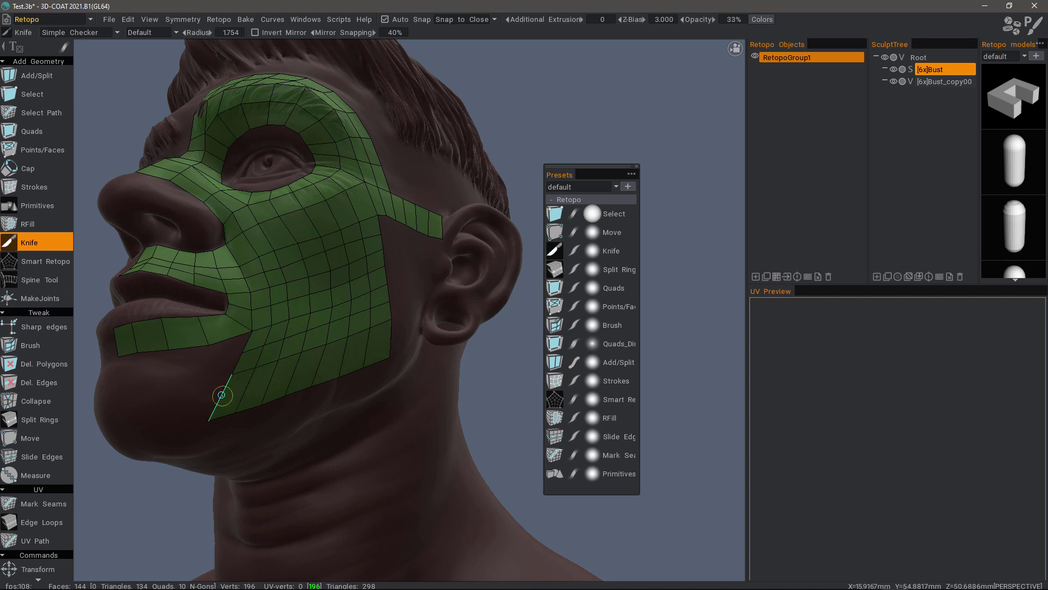
Use Split Rings with a numeric value to split the lower jaw strip lengthwise
click(44, 420)
drag(258, 368, 269, 382)
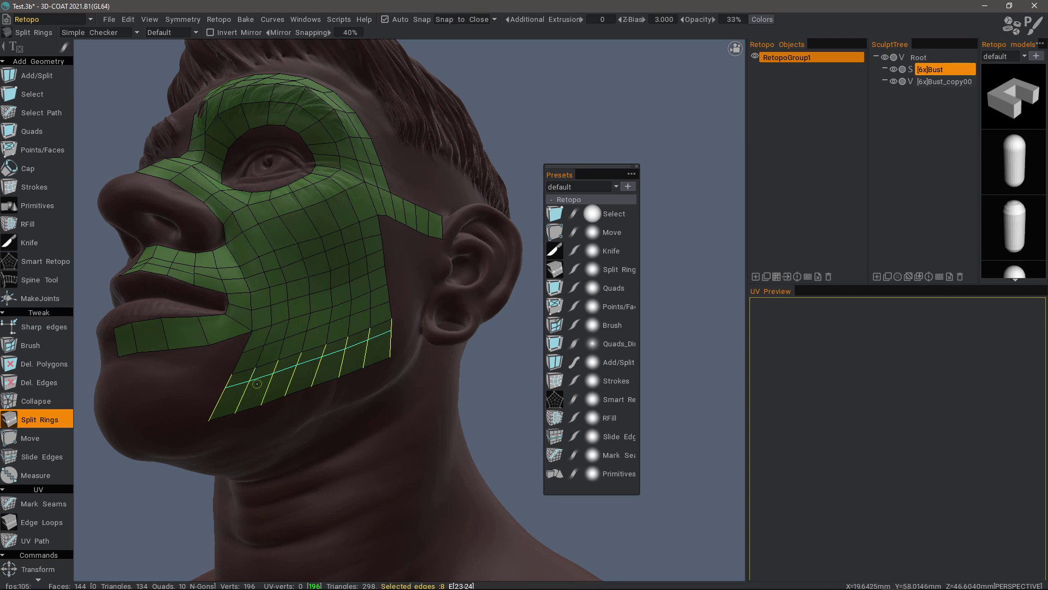
key(ctrl+z)
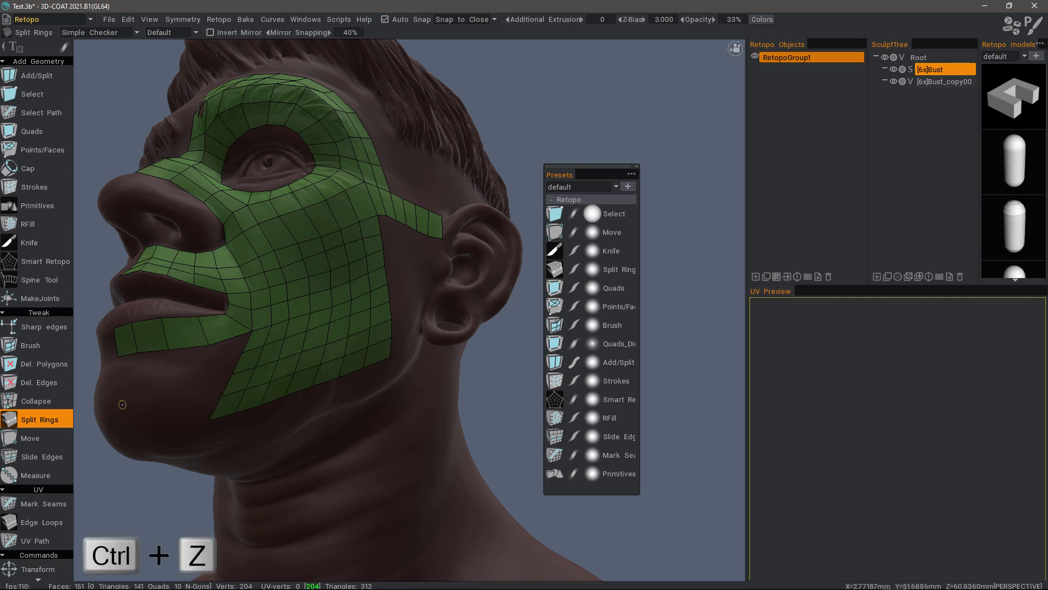
key(space)
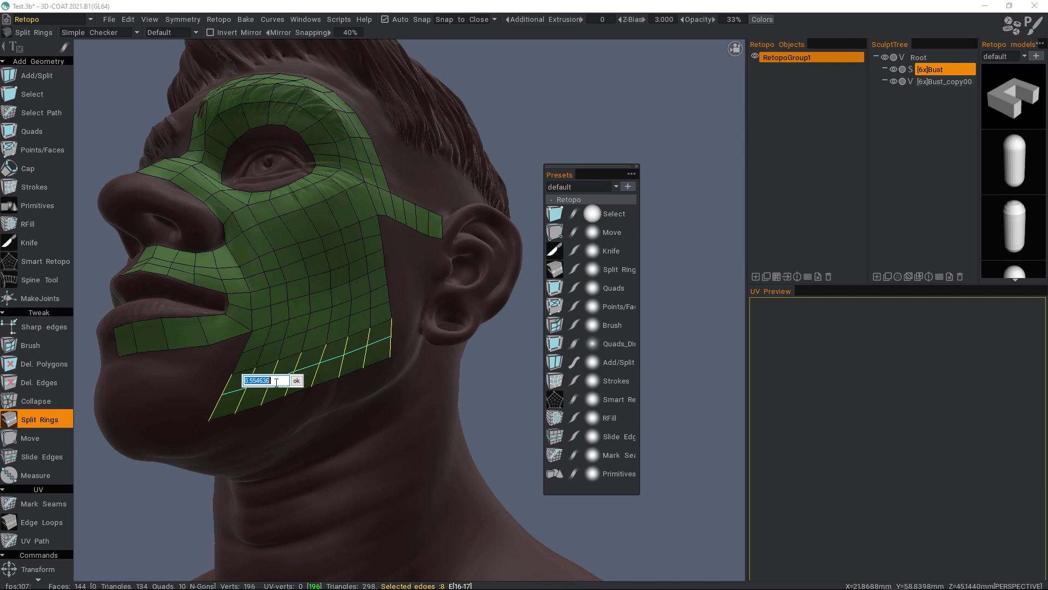
key(BackSpace)
key(Return)
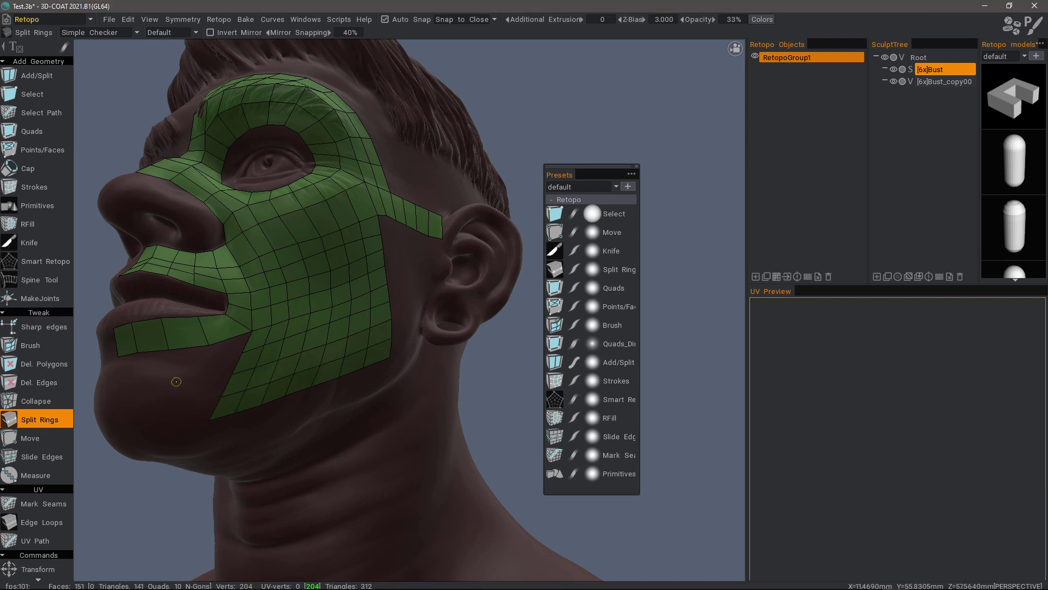